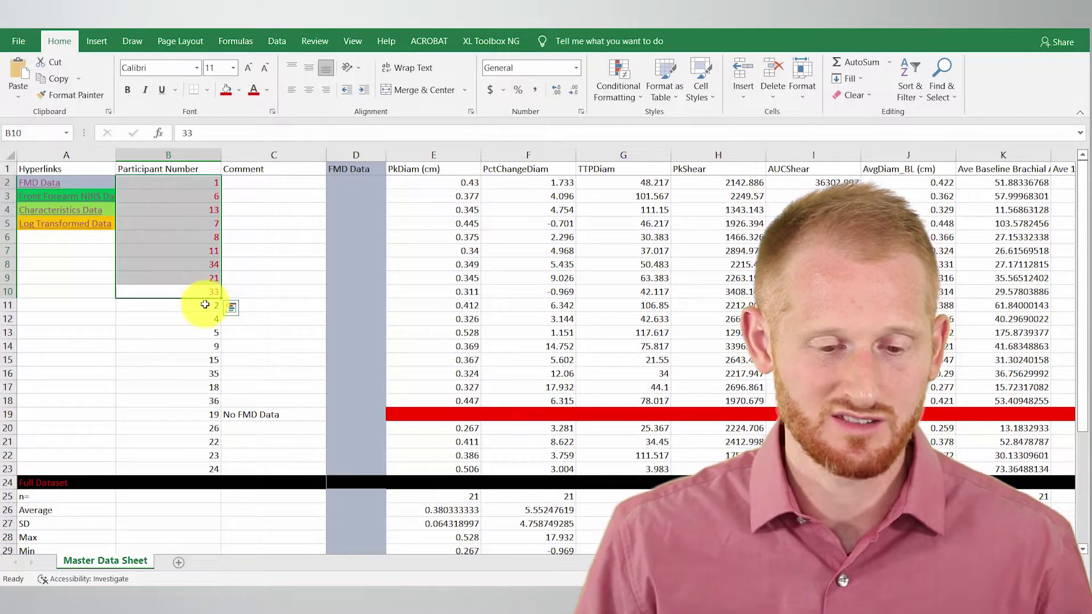
Step: Shorten the row 39 heading from 'Between Variable Stats' to 'Between Stats'
left_click_drag(205, 307, 204, 466)
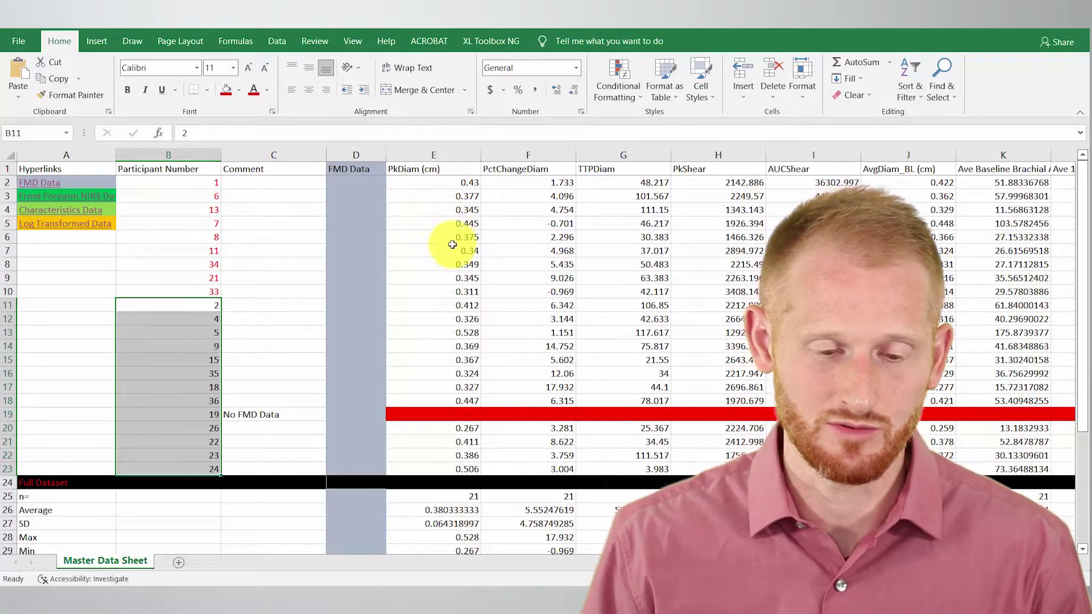
scroll(453, 250, "down", 3)
scroll(452, 279, "down", 4)
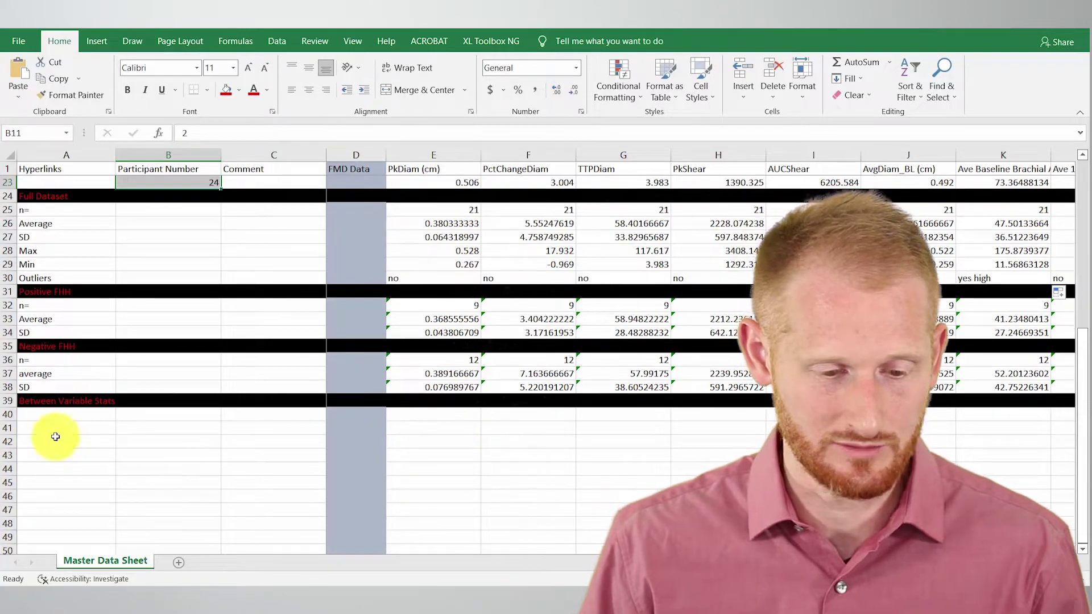
left_click(63, 415)
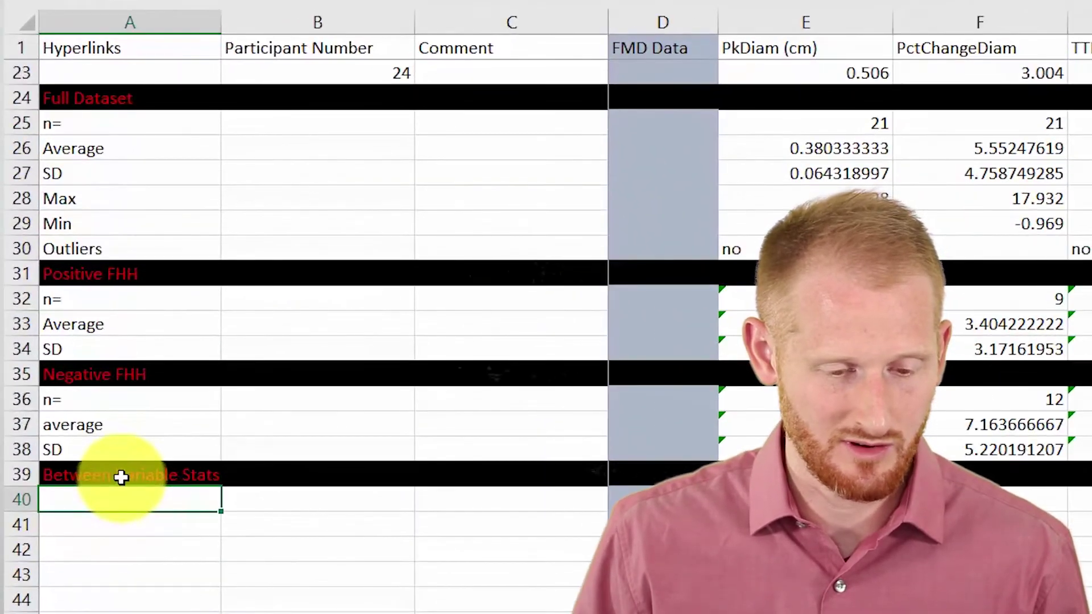
left_click(118, 476)
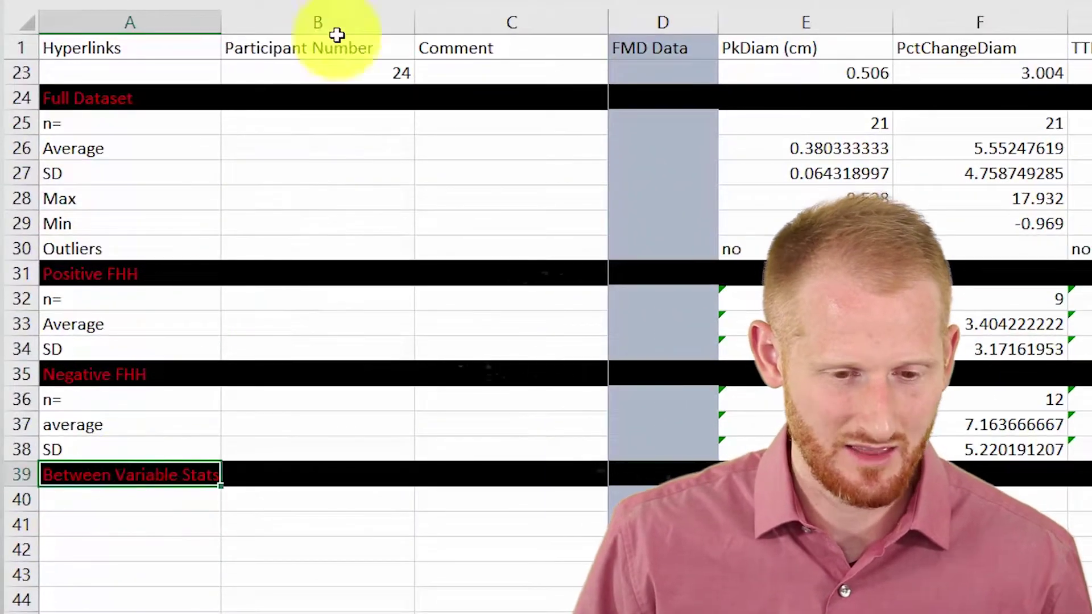
double_click(463, 3)
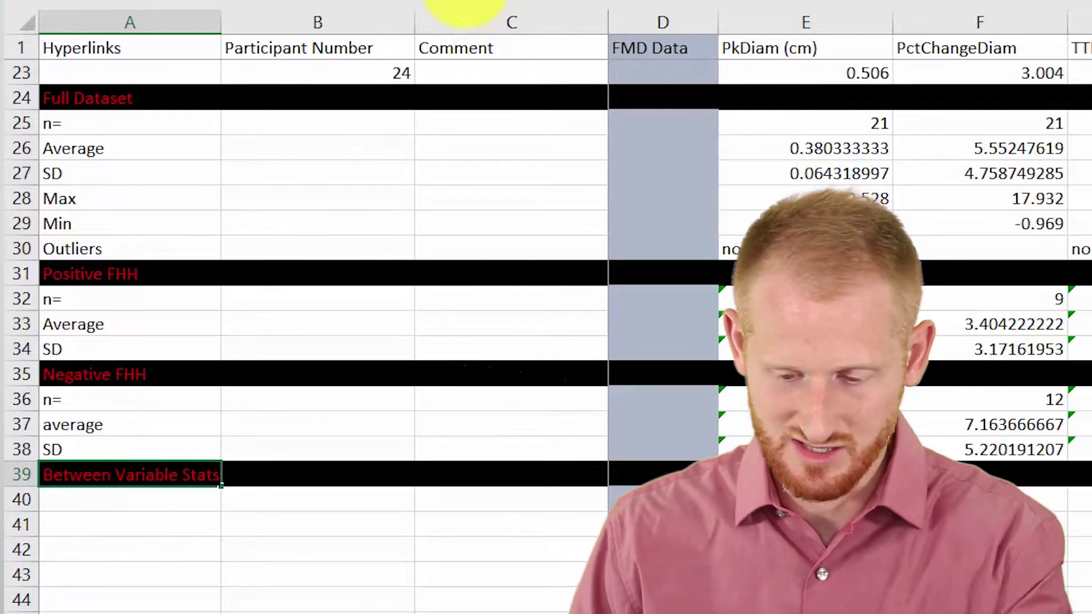
key("BackSpace")
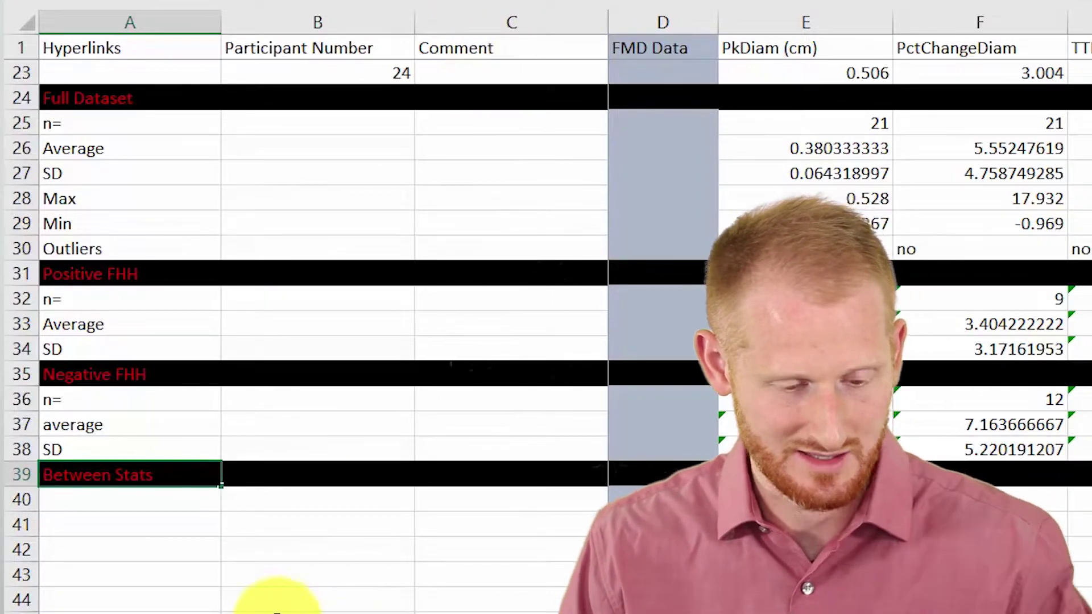
key("BackSpace")
key("Return")
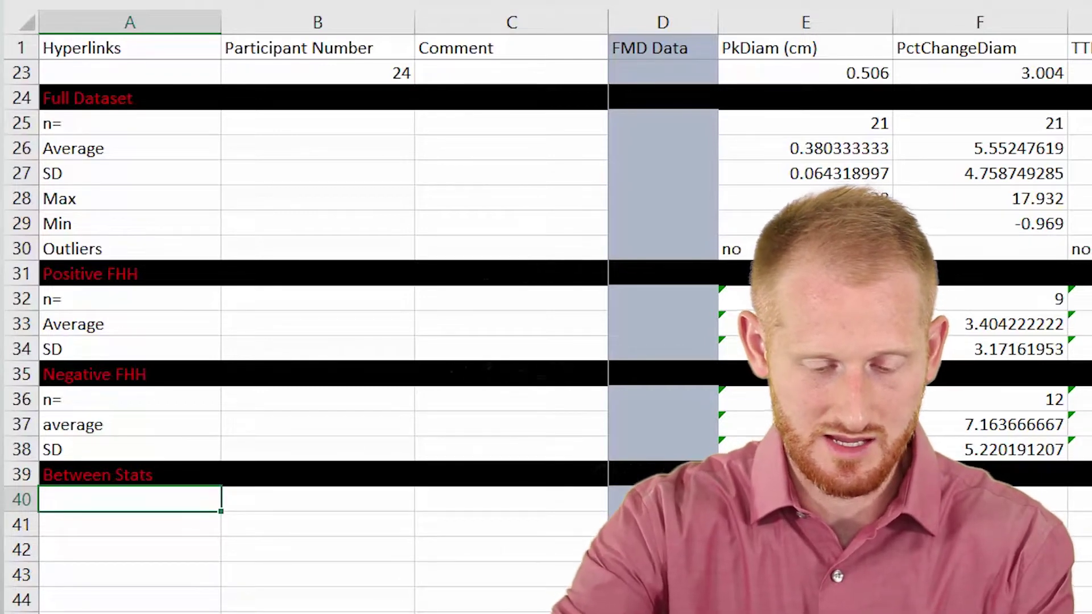
Step: Label cell A40 'T-test FHH Status'
type("T")
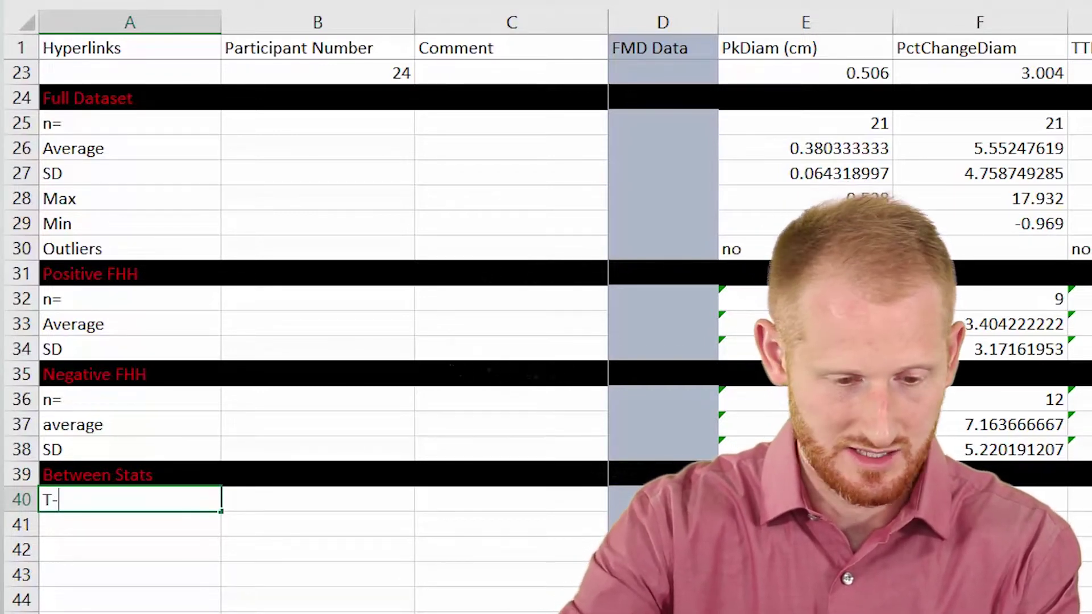
type("-test ")
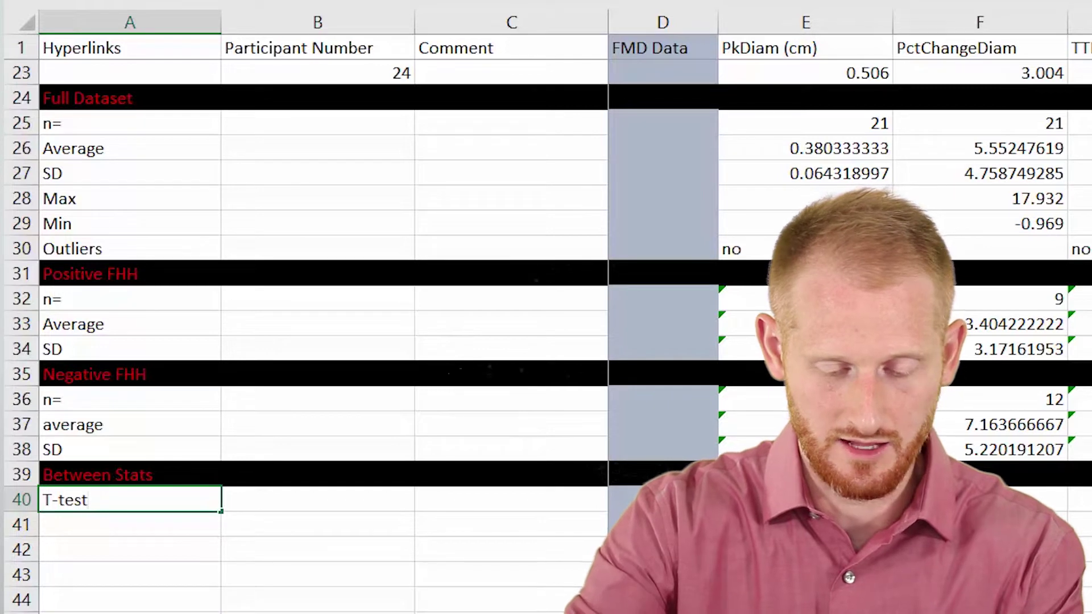
type("FHH")
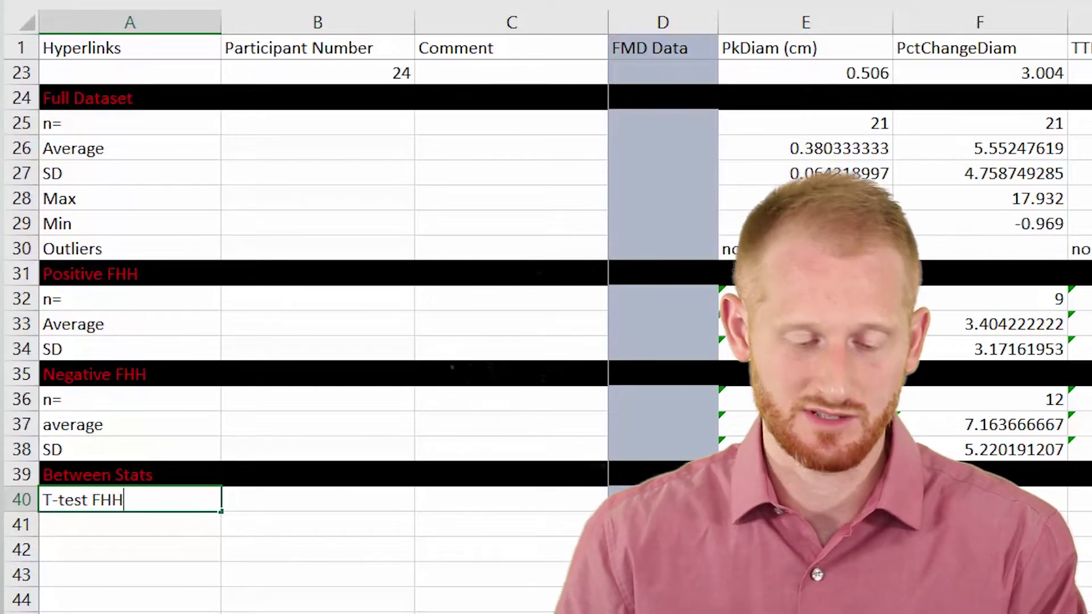
type("Status")
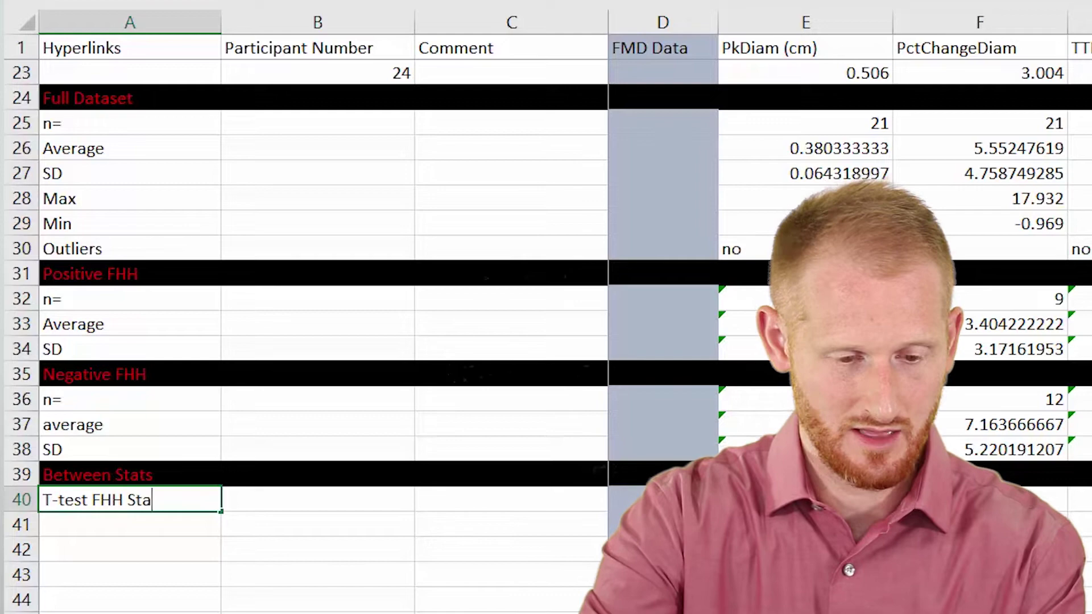
left_click(510, 500)
left_click(791, 496)
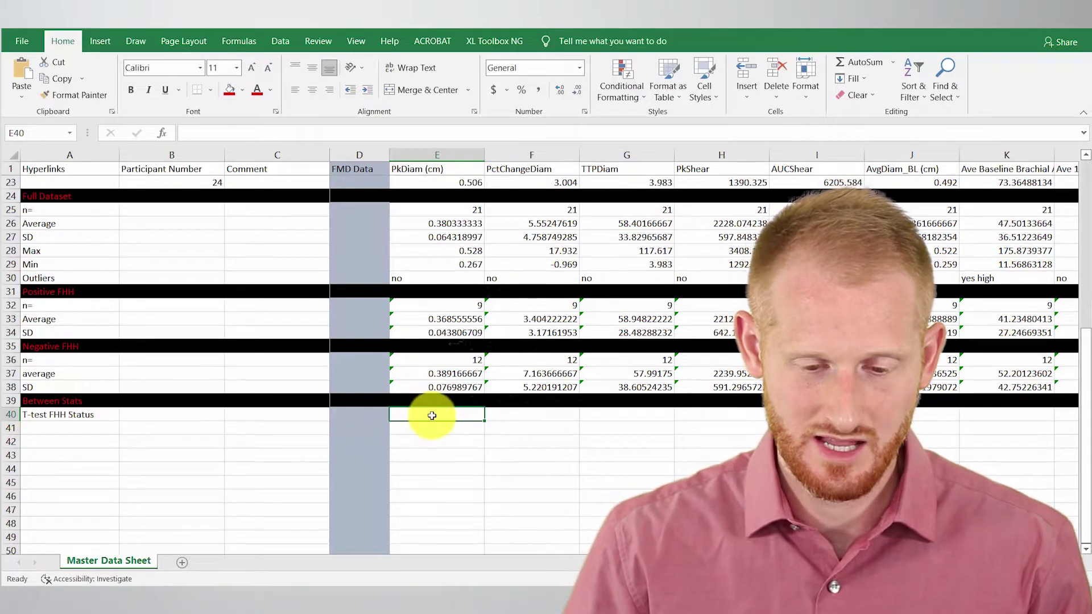
Step: Enter =T.TEST( in cell E40 below the PkDiam (cm) column, using the autocomplete list
type("=")
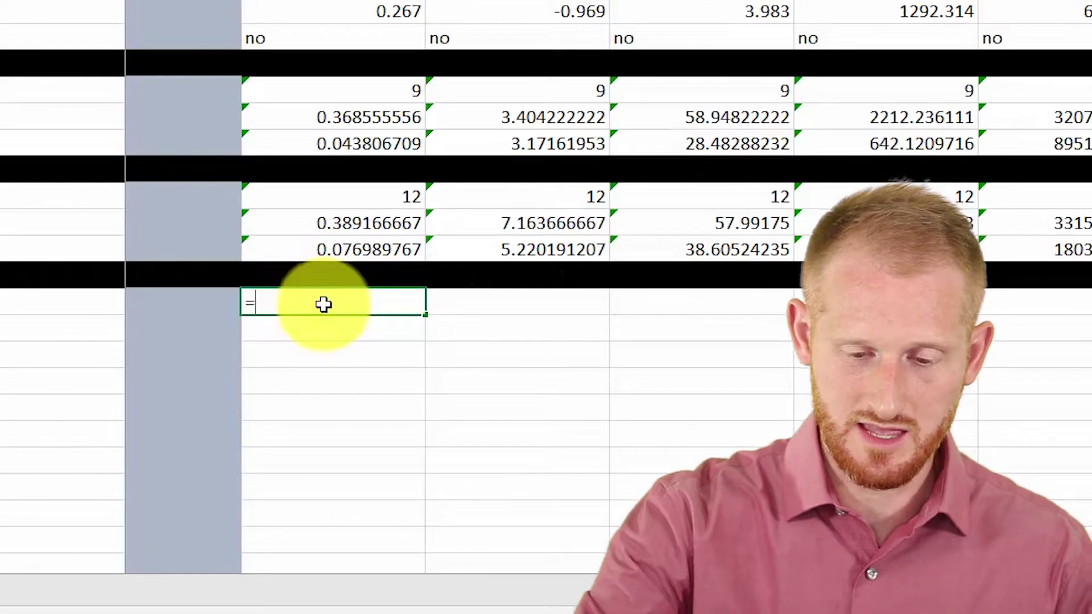
type("t")
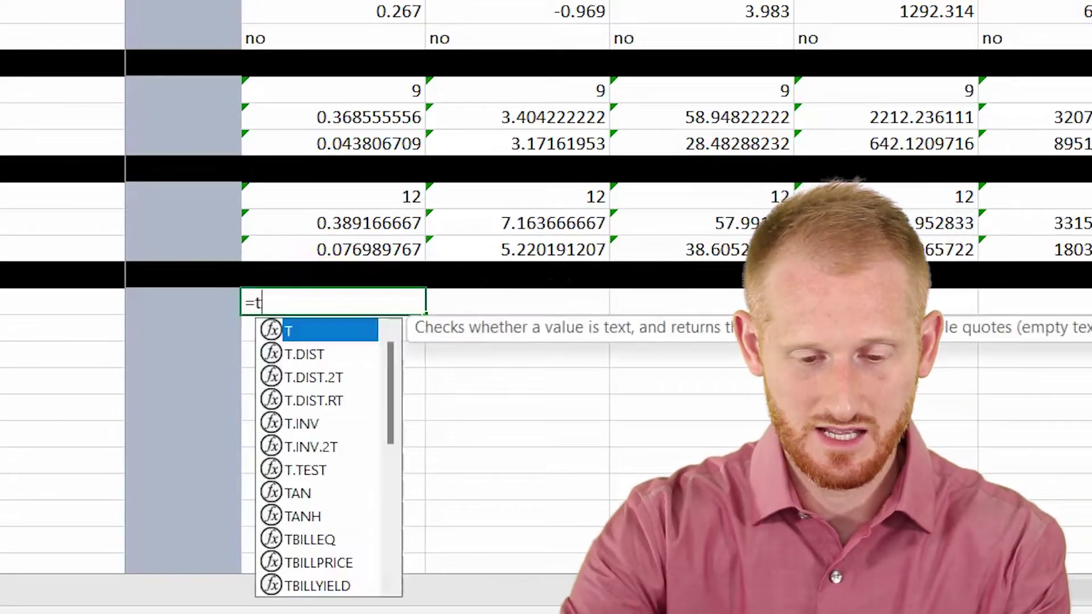
type(".t")
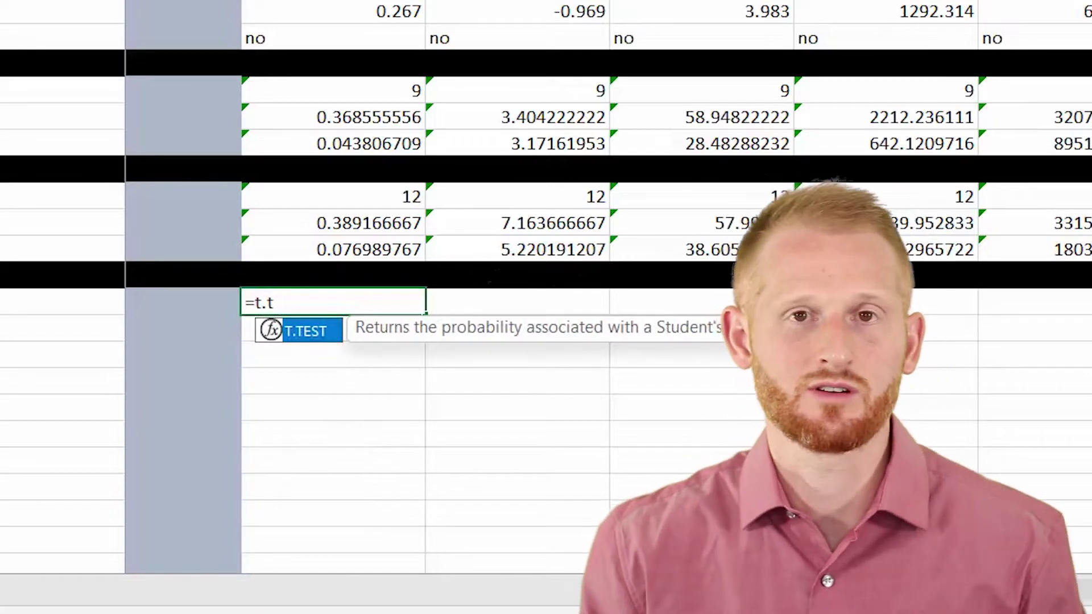
double_click(307, 332)
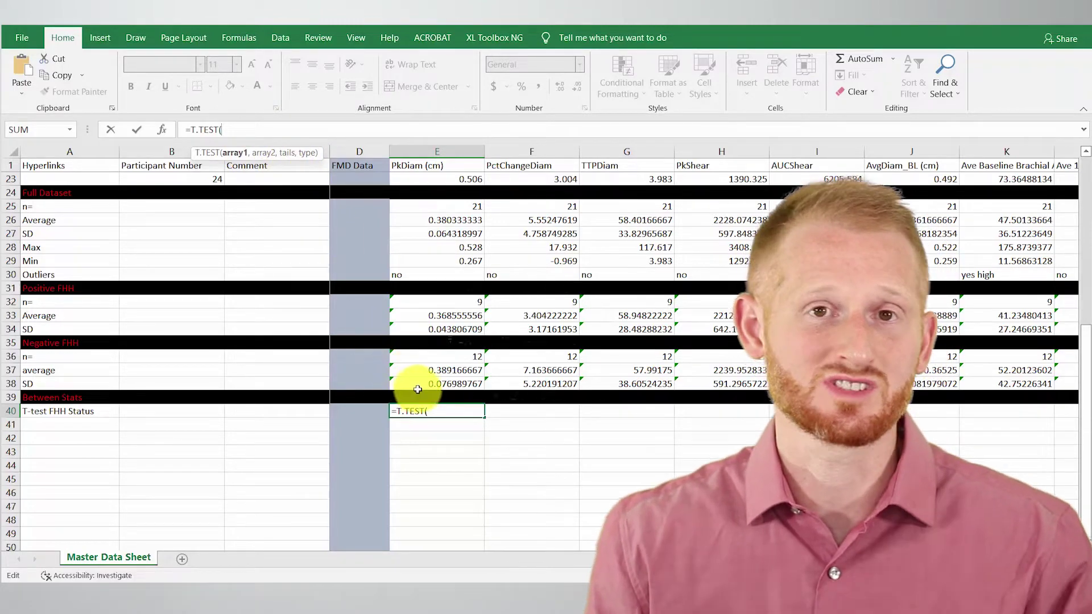
scroll(448, 388, "up", 7)
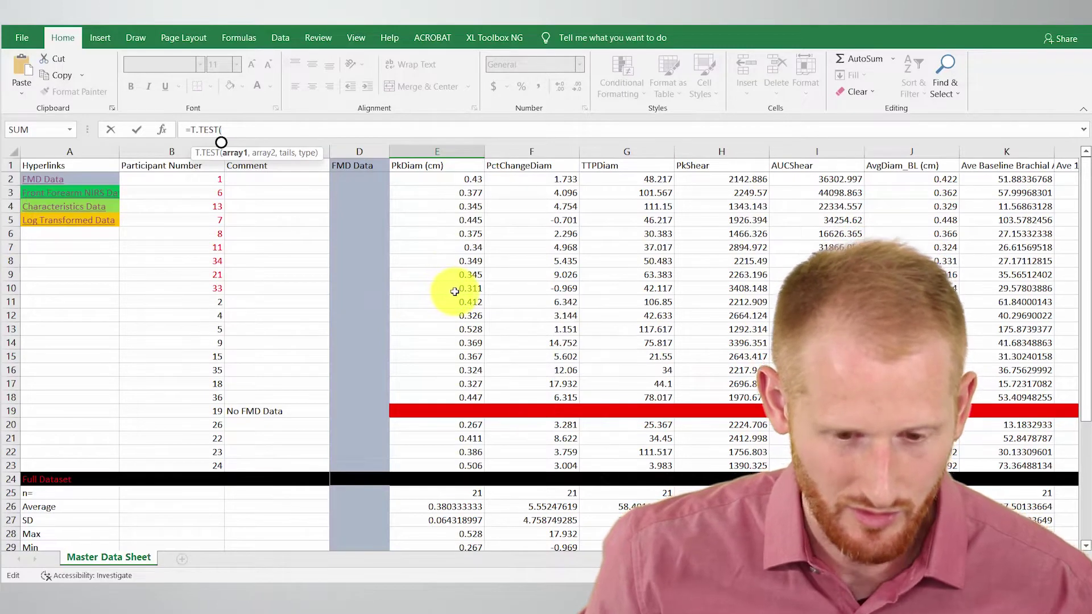
Step: Supply E2:E10 and E11:E23 as the two T.TEST arrays
left_click_drag(454, 290, 450, 175)
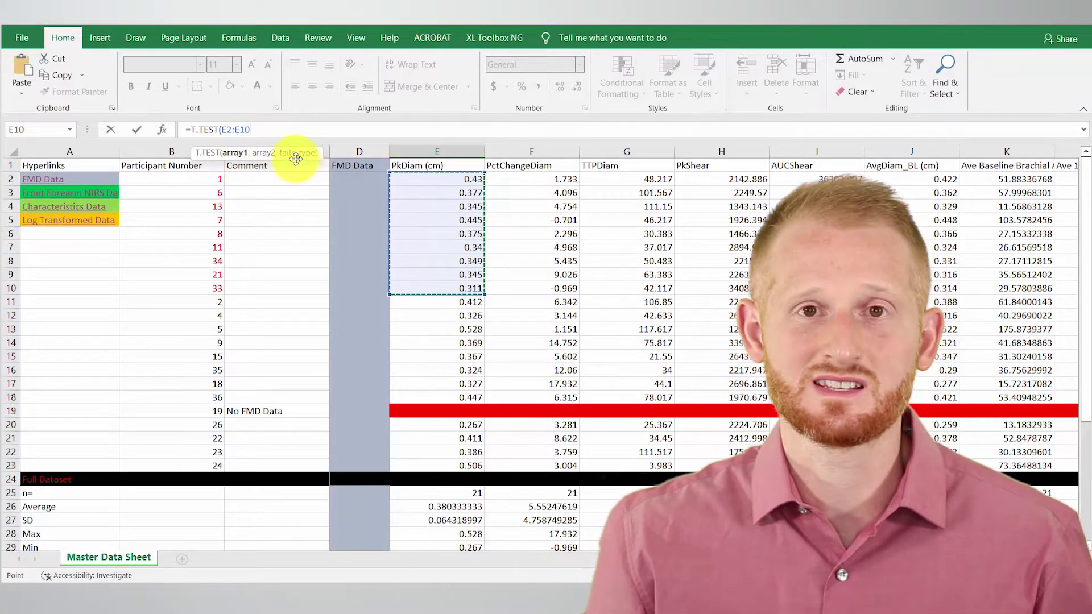
left_click(264, 130)
type(",")
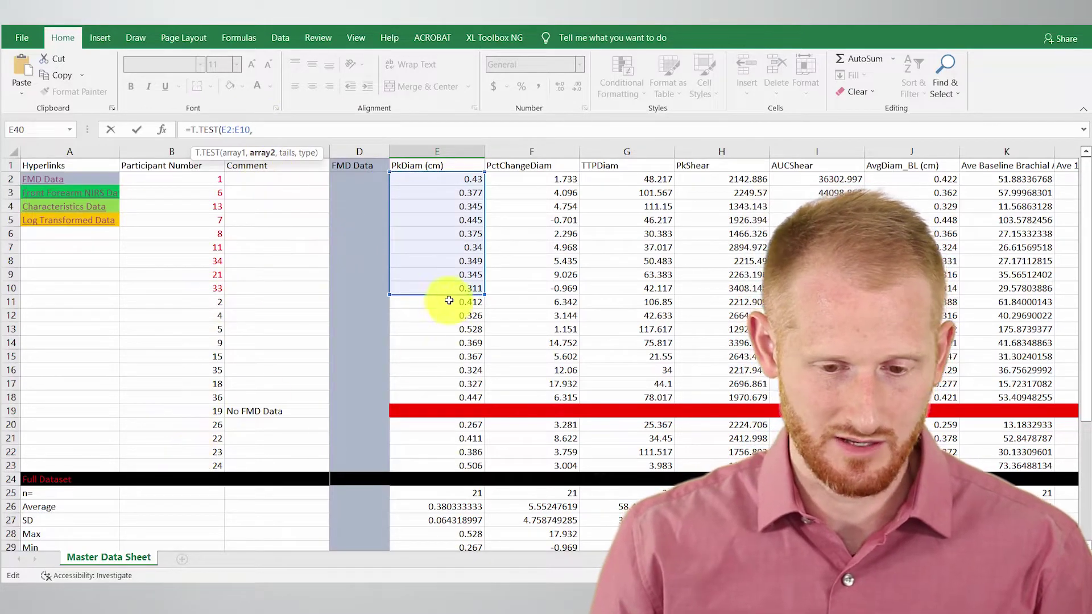
left_click_drag(470, 303, 456, 465)
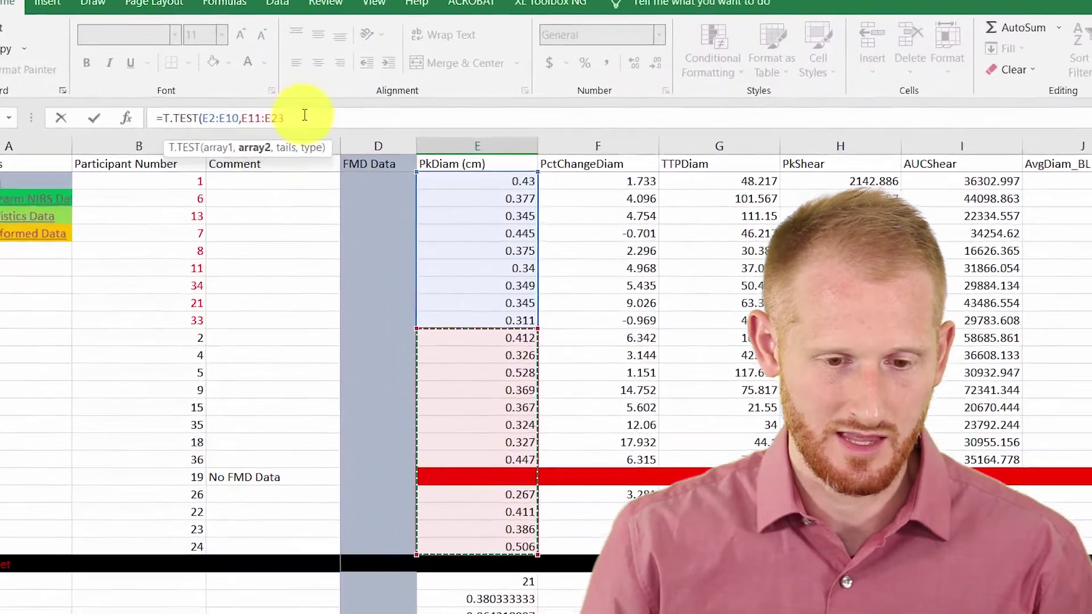
type(",")
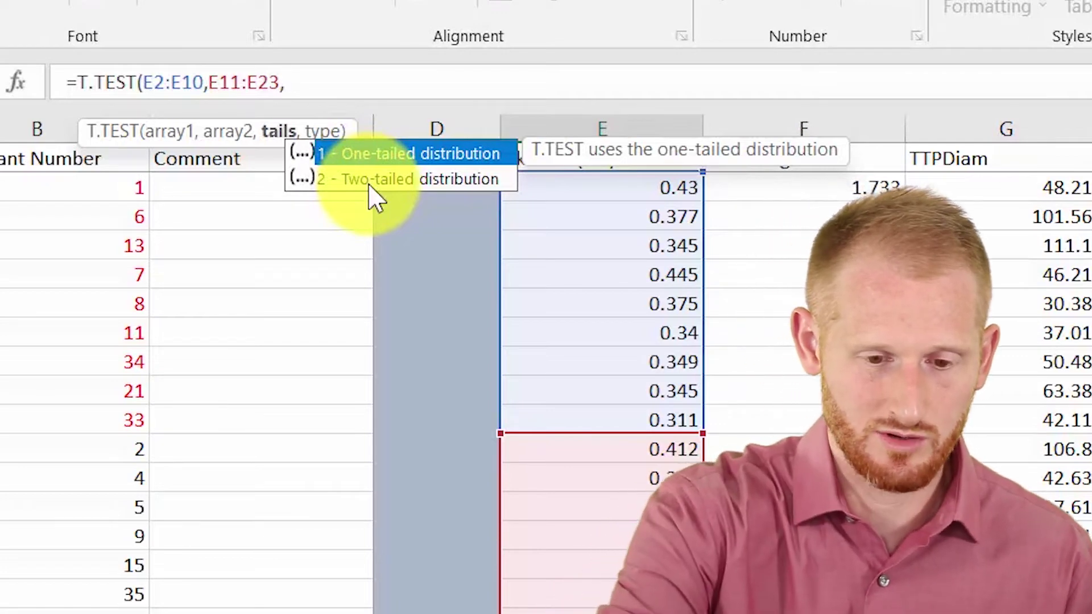
Step: Complete the formula as =T.TEST(E2:E10,E11:E23,2,2), returning the p-value 0.481580317
type("2")
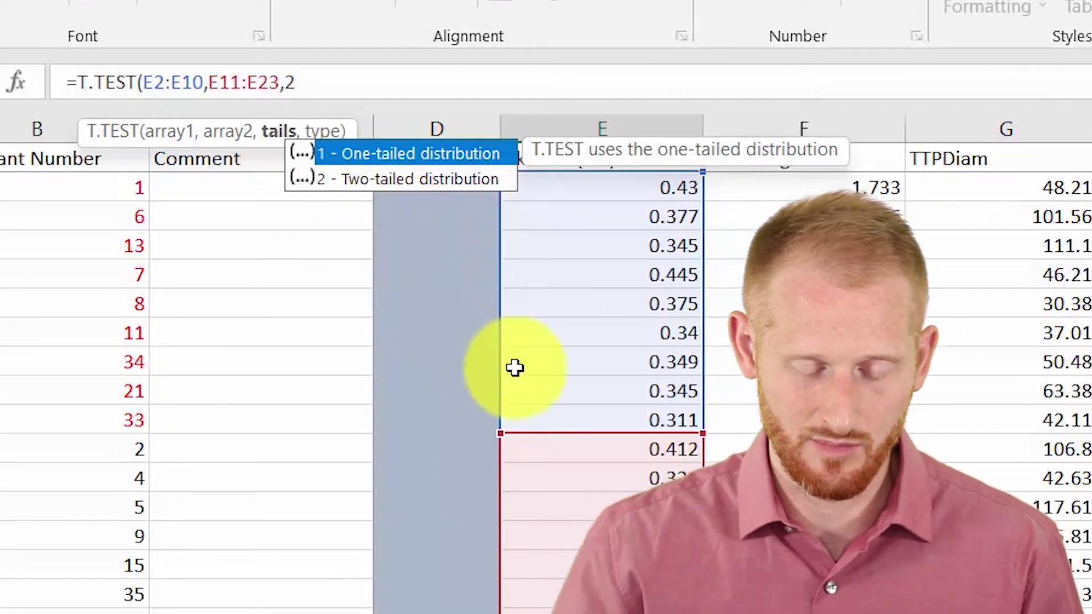
type(",")
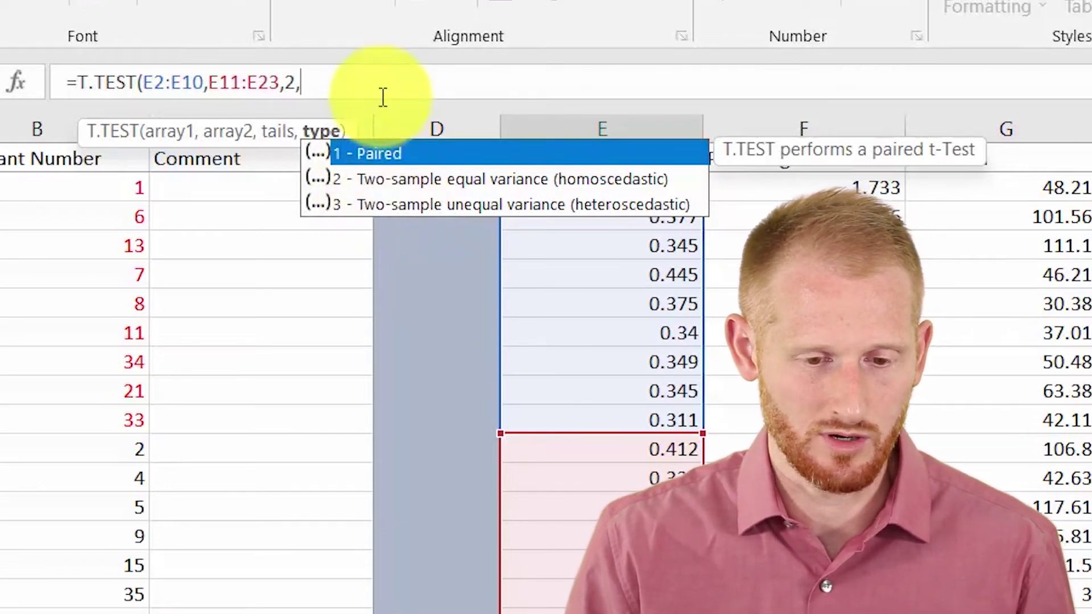
key("BackSpace")
type("2")
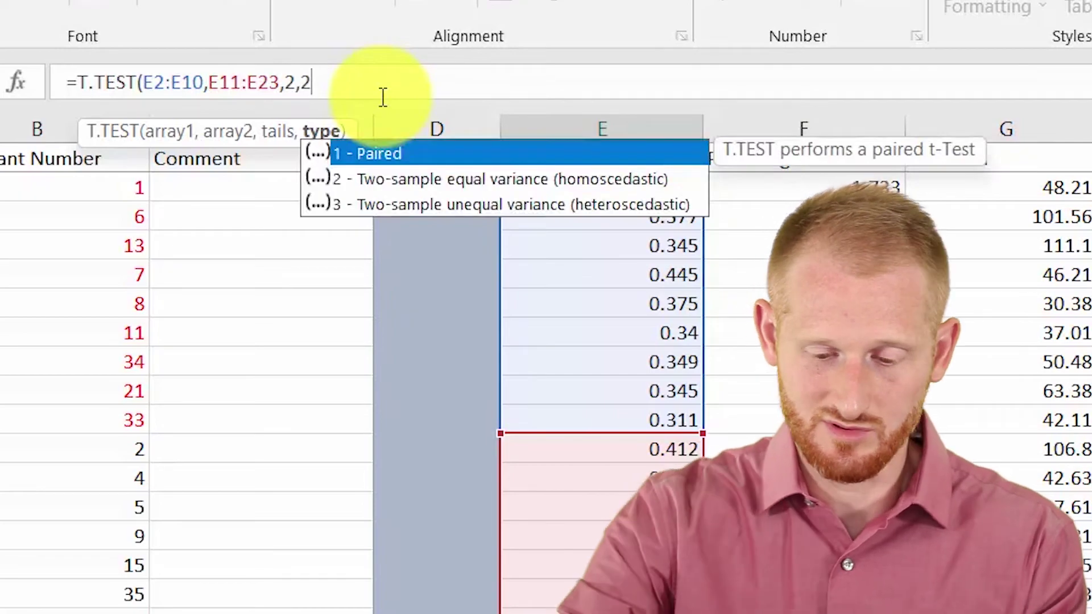
type(")")
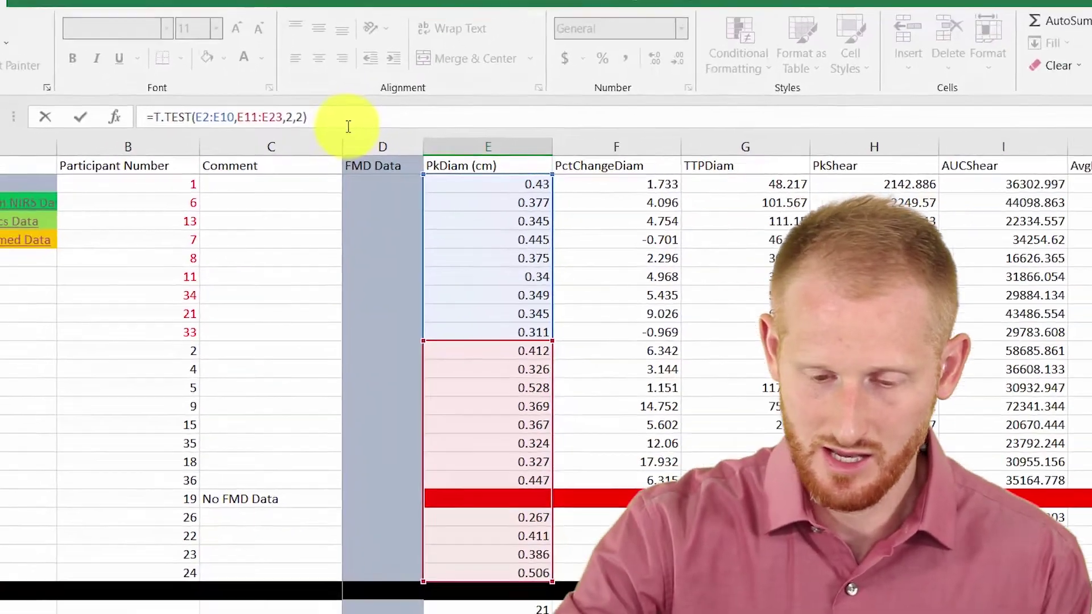
key("Return")
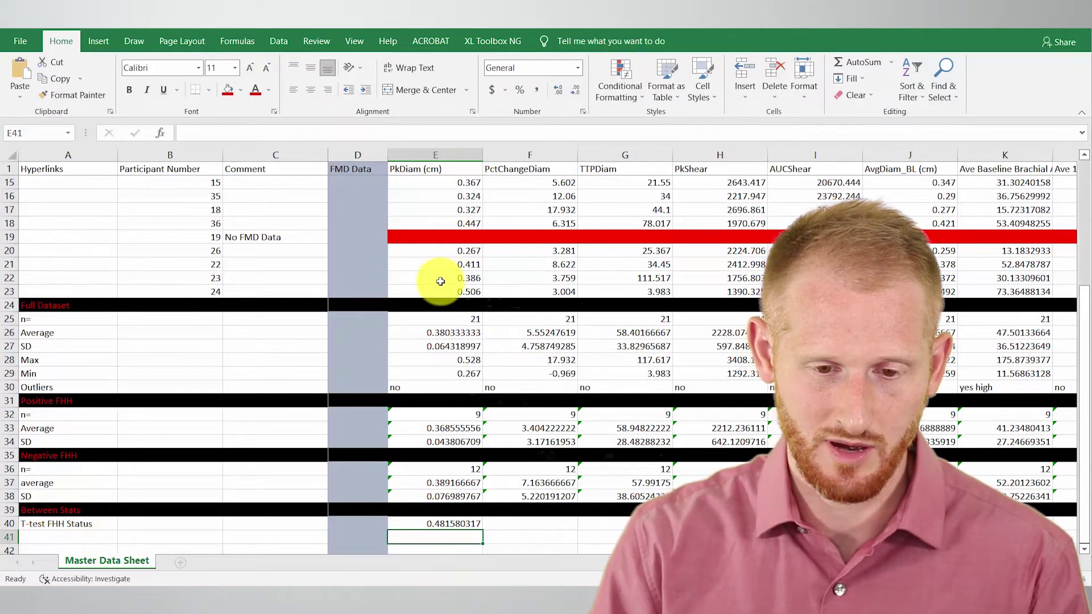
Step: Fill the E40 T.TEST formula rightward along row 40 through column AR
scroll(438, 279, "up", 2)
scroll(434, 205, "up", 3)
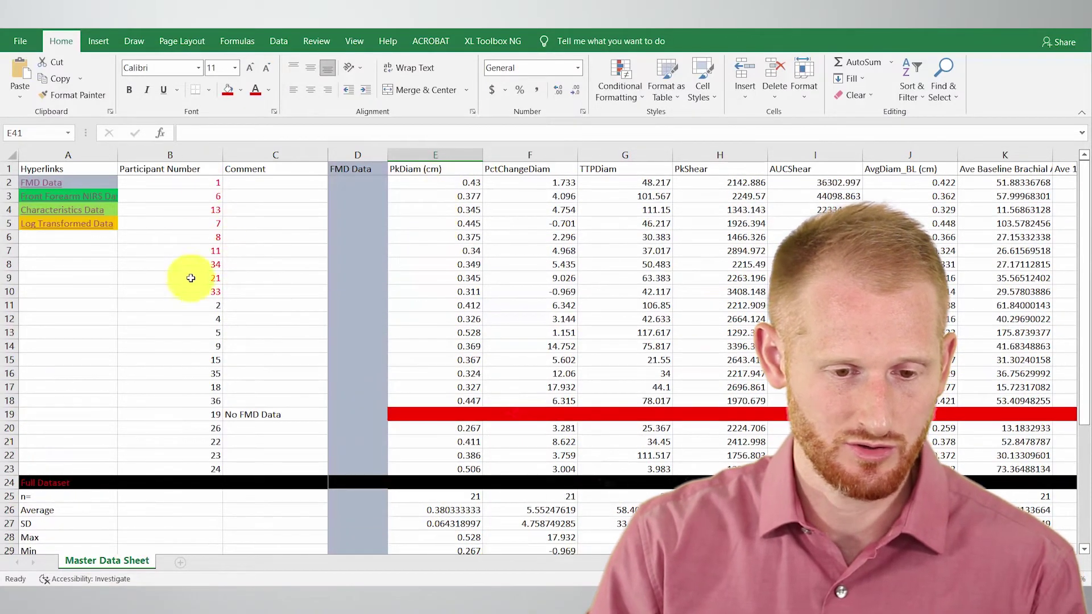
scroll(501, 361, "down", 6)
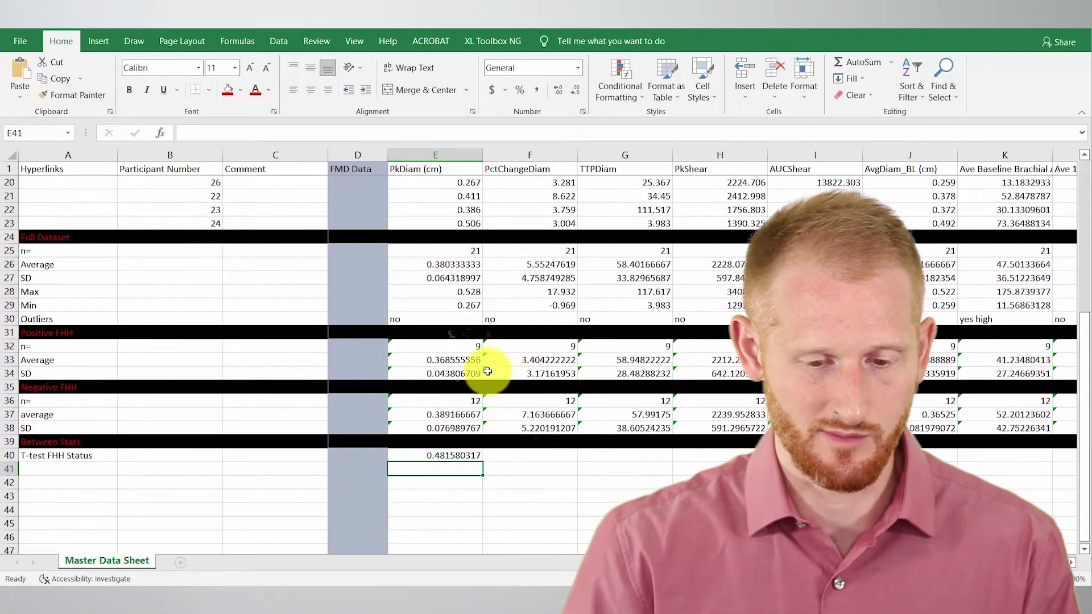
left_click(452, 461)
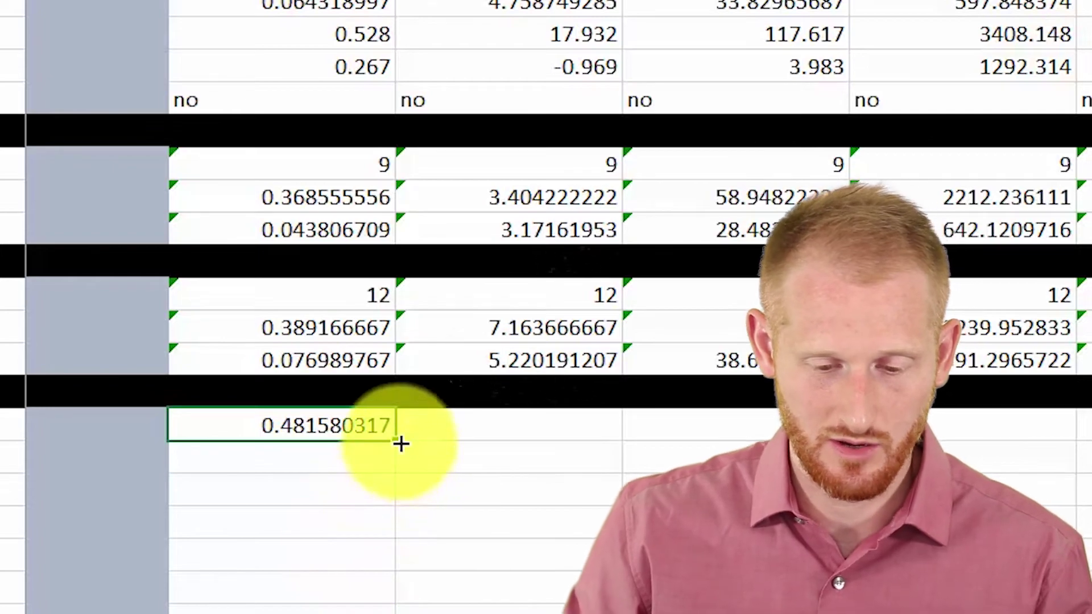
left_click_drag(396, 443, 1086, 458)
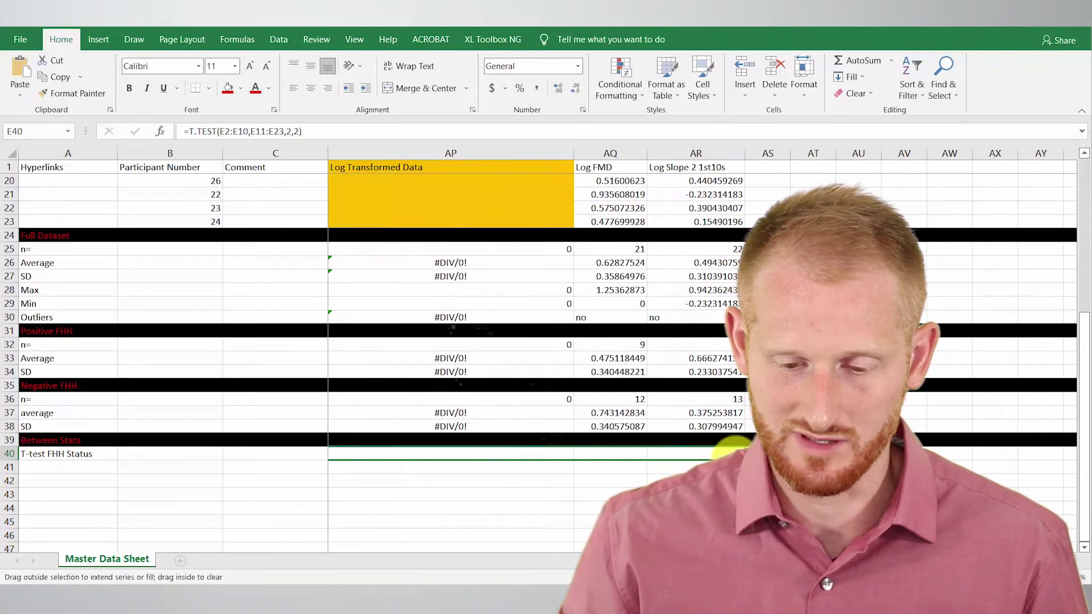
left_click_drag(733, 450, 736, 449)
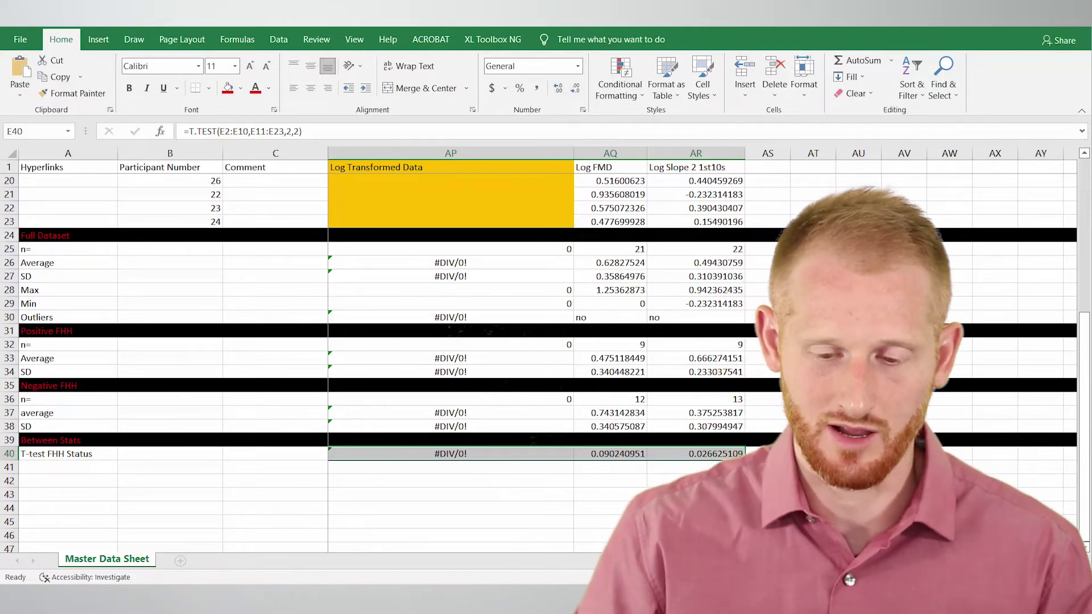
key("Down")
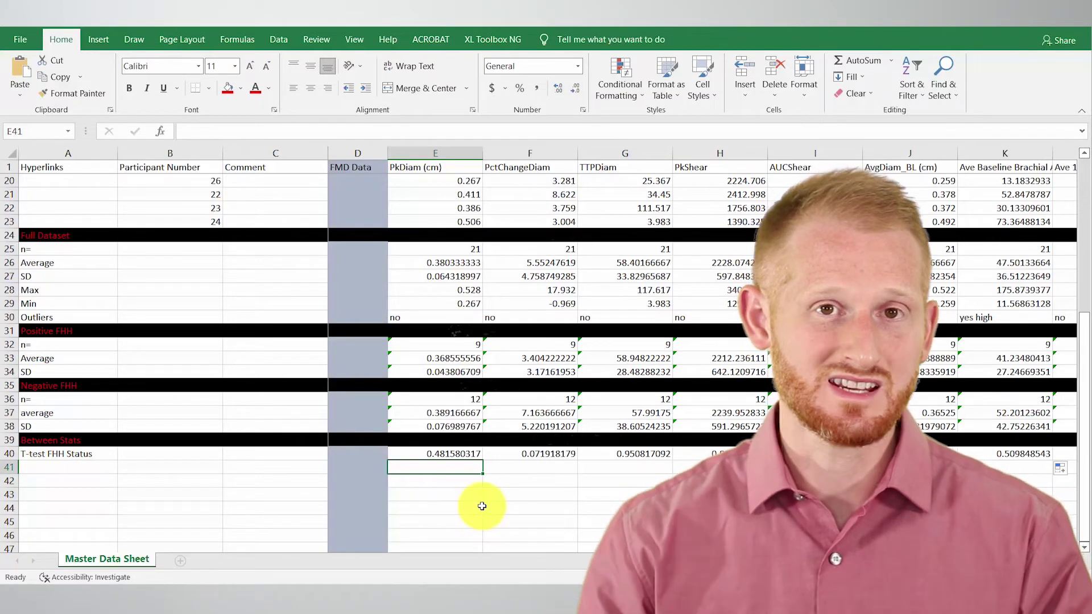